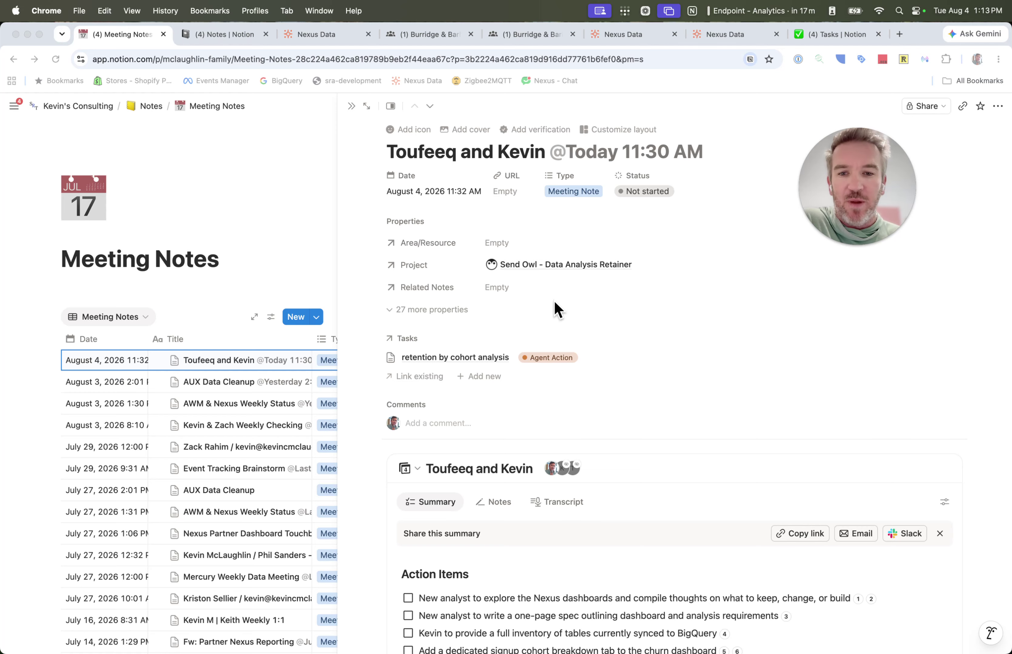
# - Check the project of the "retention by cohort analysis" task linked to the meeting note, and return to the note
pyautogui.click(494, 360)
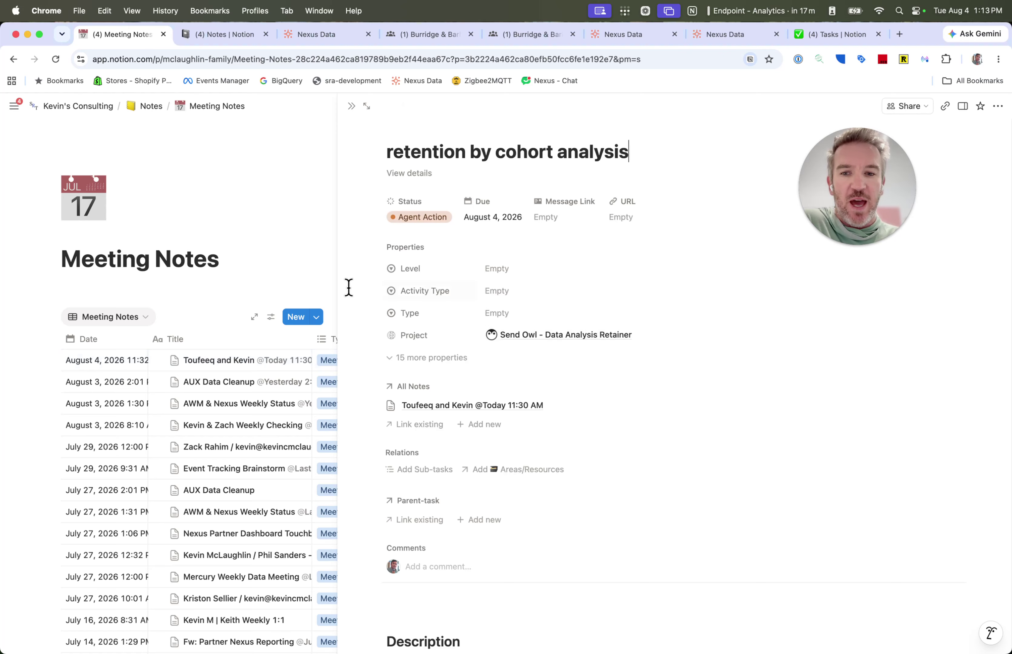
pyautogui.click(13, 59)
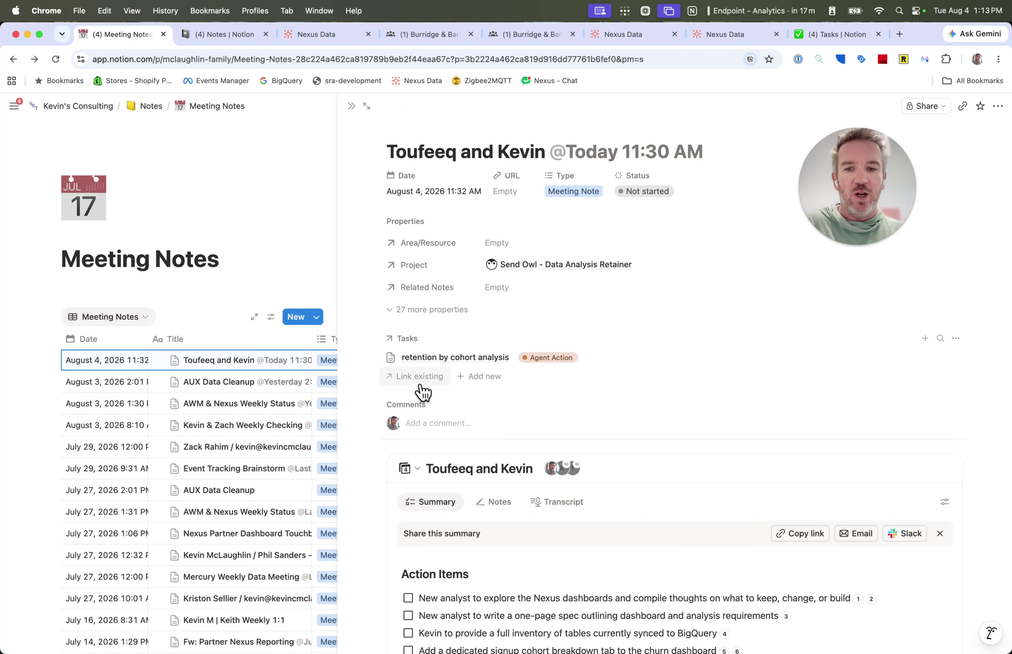
# - Add a task named "test" to the meeting note, open it to check its project, and return to the note
pyautogui.click(490, 379)
pyautogui.write('test')
pyautogui.press('Return')
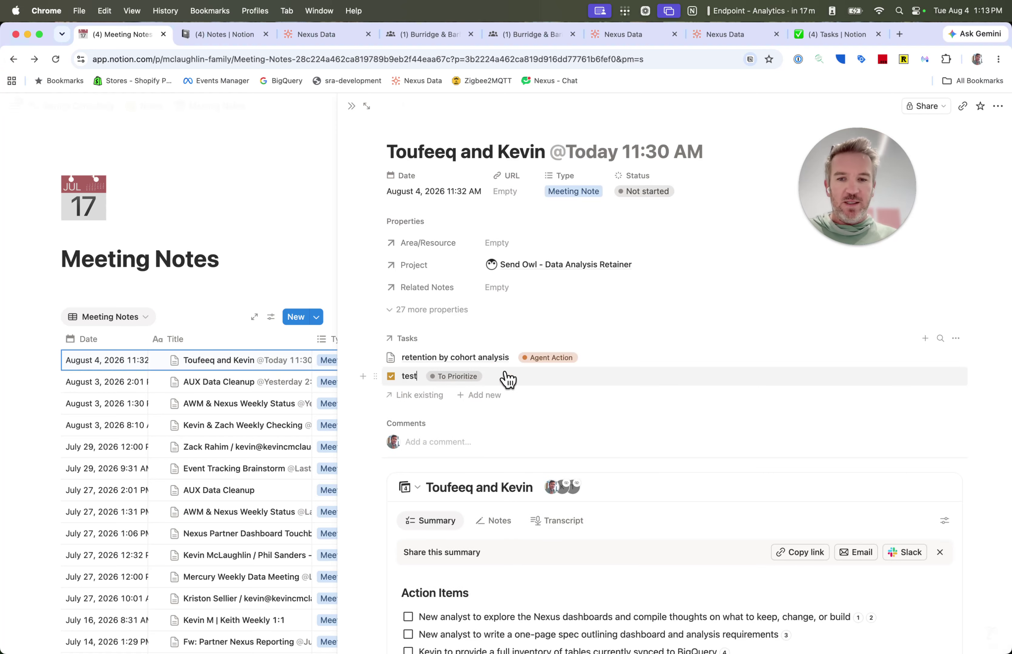
pyautogui.click(493, 379)
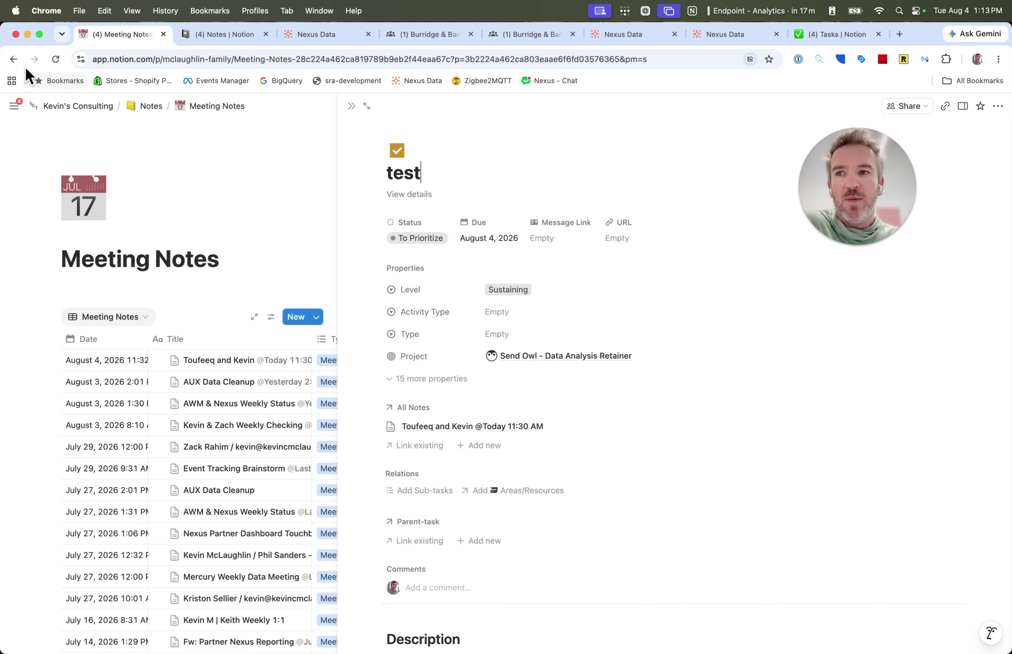
pyautogui.click(16, 61)
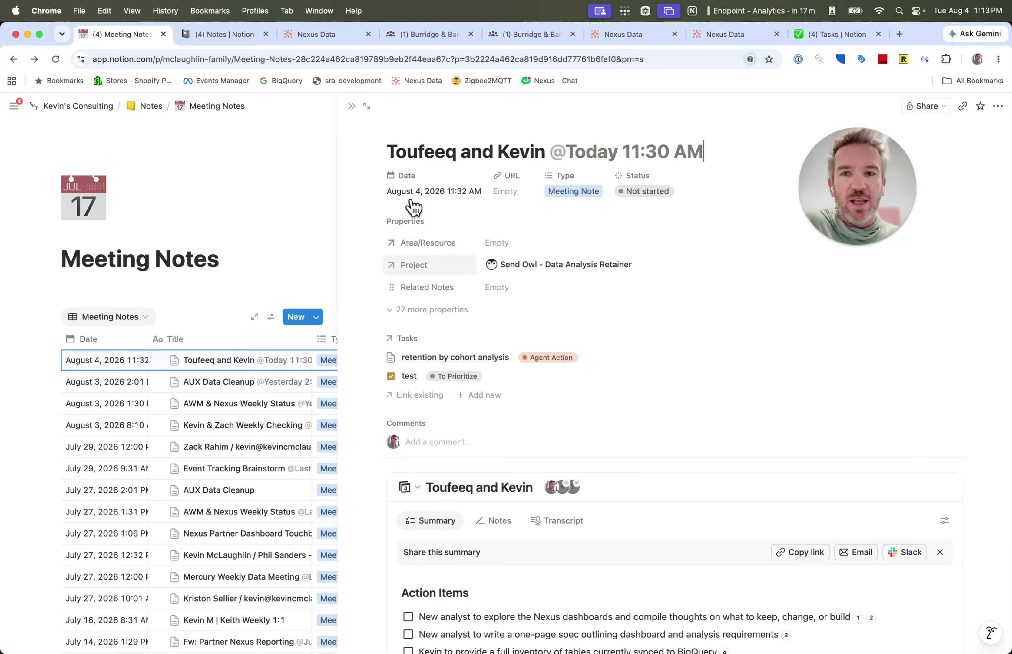
# - Open the formula behind the Project action of the Tasks database's Inherit Project automation
pyautogui.click(220, 36)
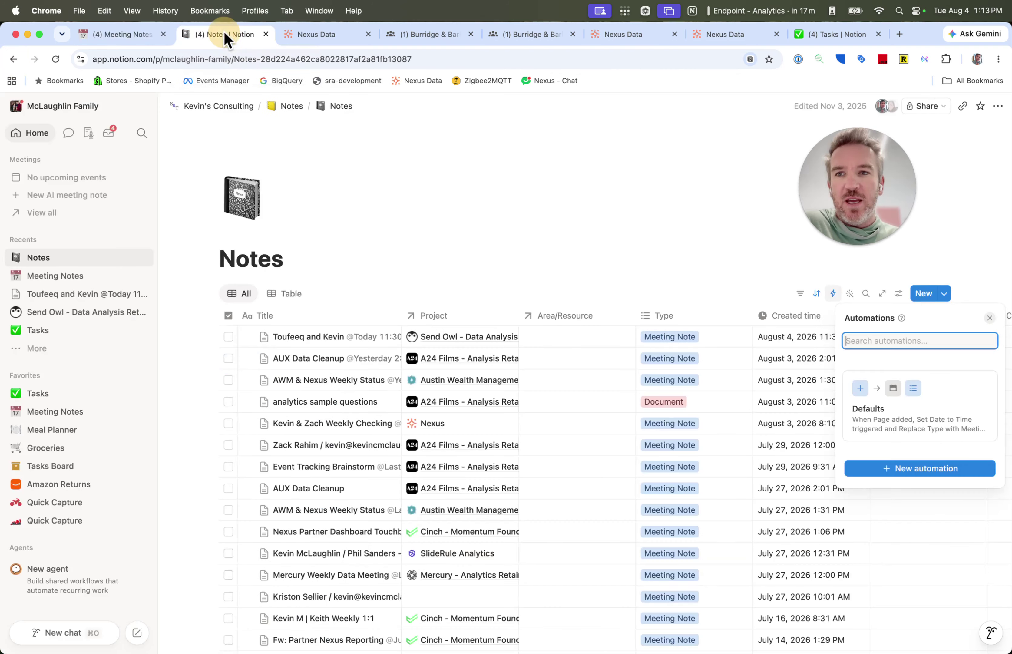
pyautogui.click(127, 330)
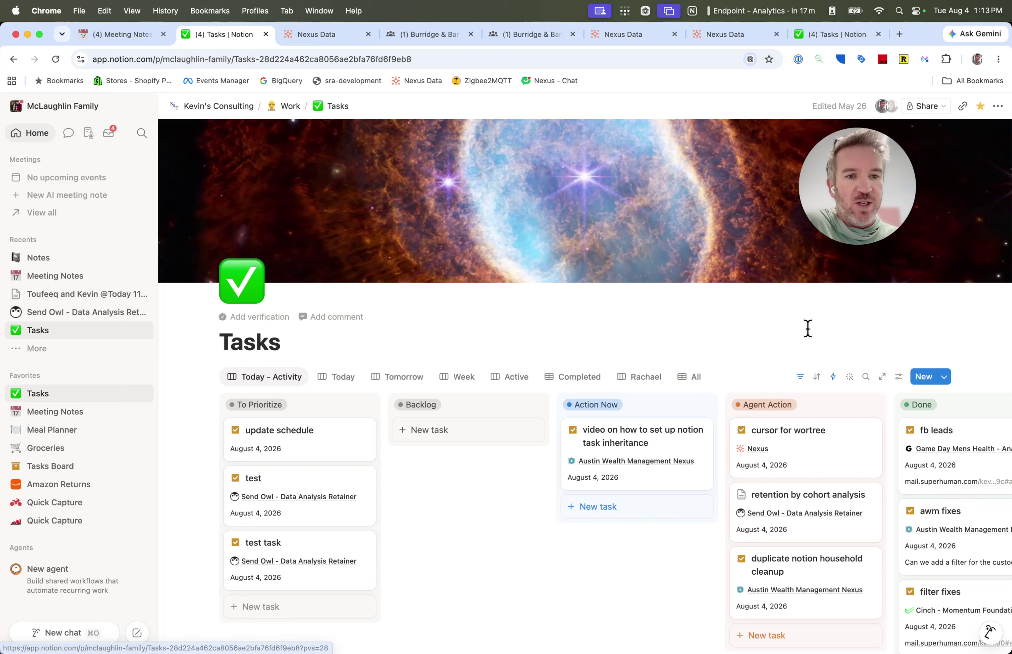
pyautogui.click(833, 377)
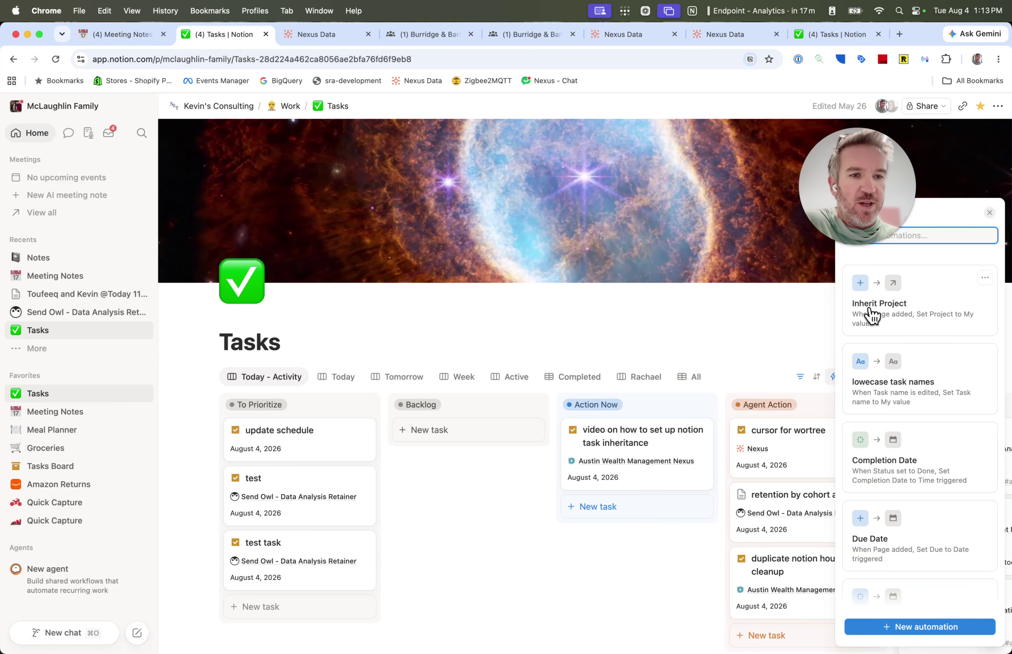
pyautogui.click(927, 322)
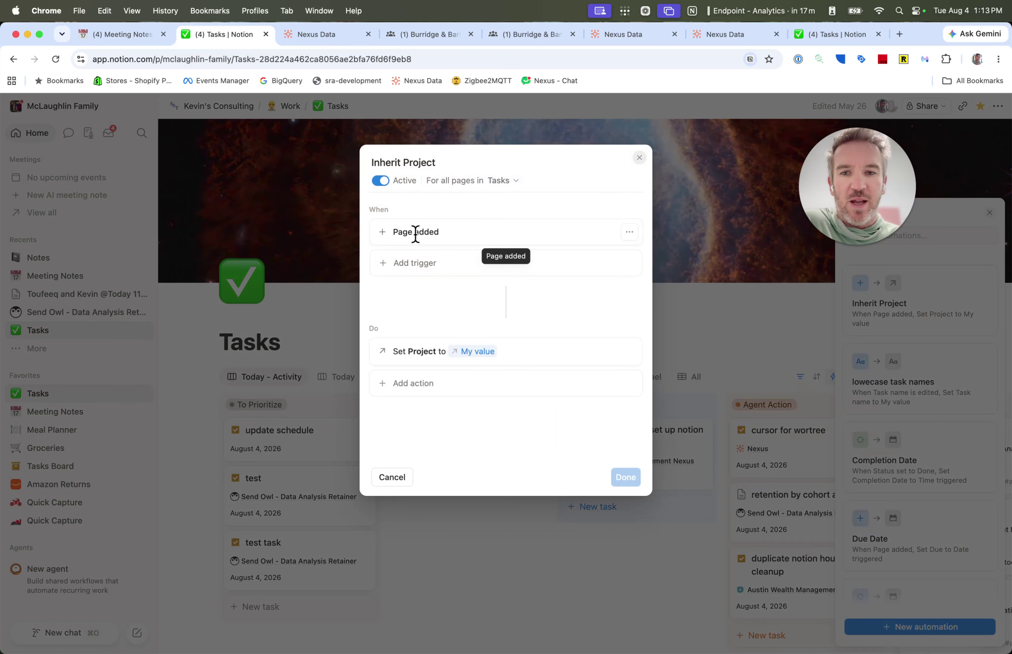
pyautogui.click(528, 363)
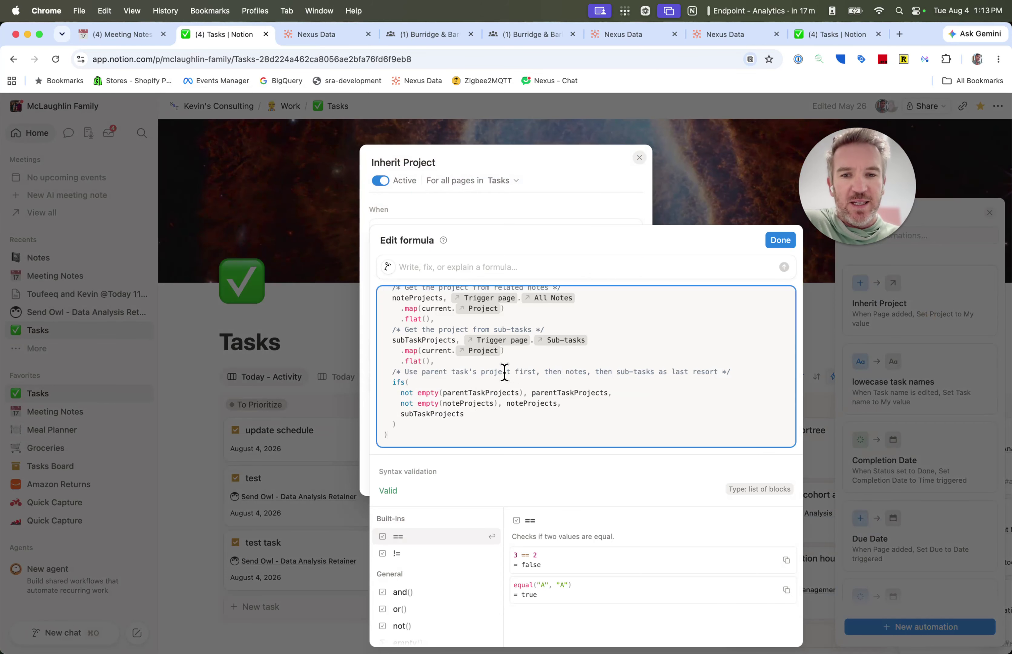
# - Review how the formula takes the project from parent tasks, related notes and sub-tasks
pyautogui.scroll(3, 575, 369)
pyautogui.scroll(-2, 577, 351)
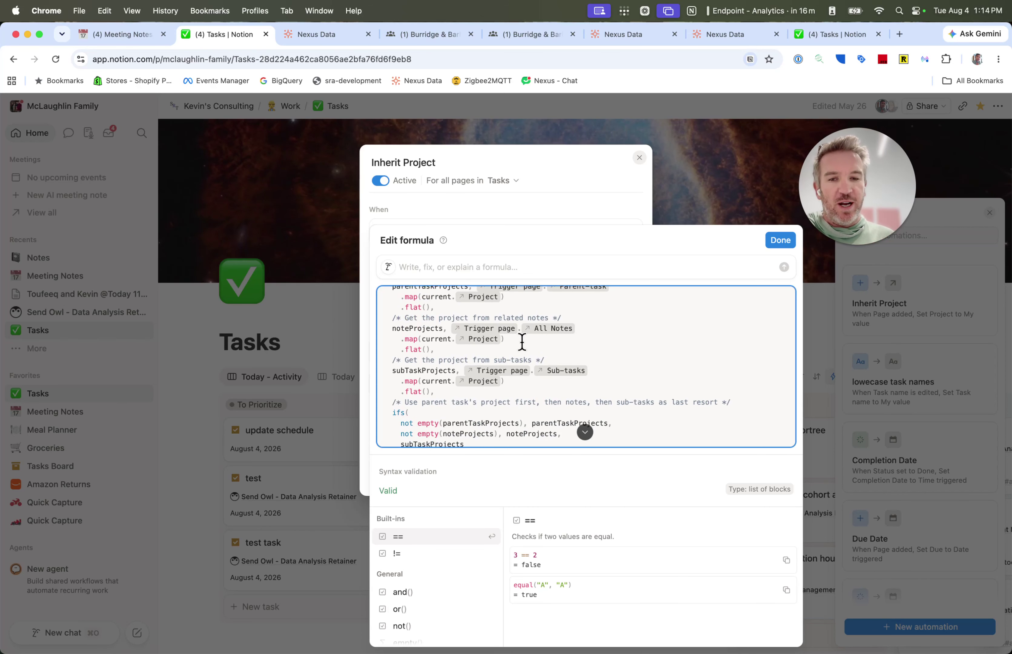
pyautogui.scroll(2, 522, 342)
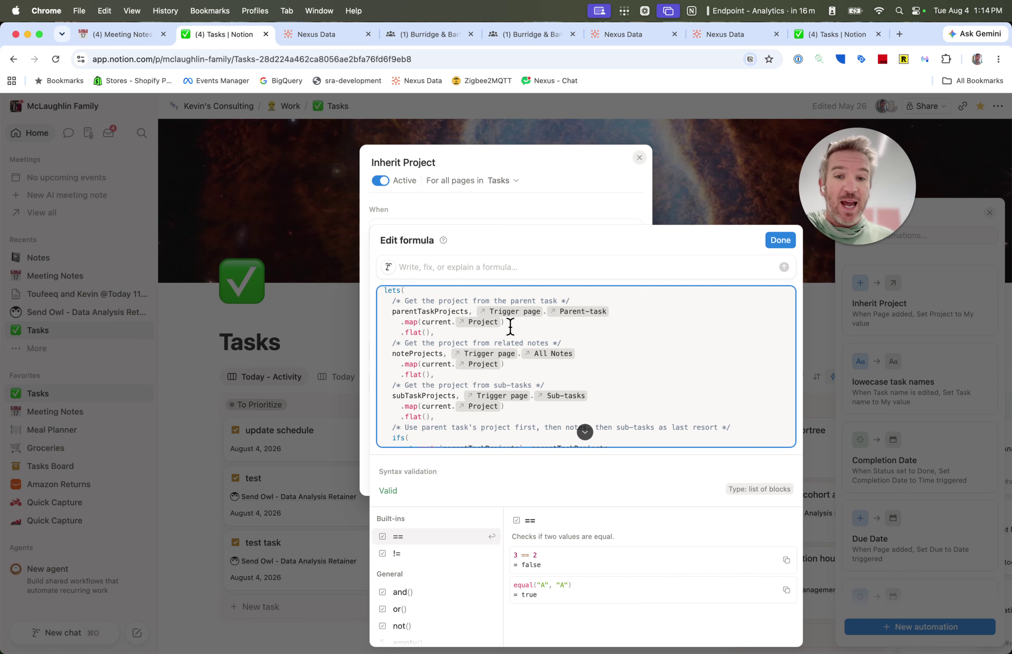
pyautogui.scroll(-3, 564, 324)
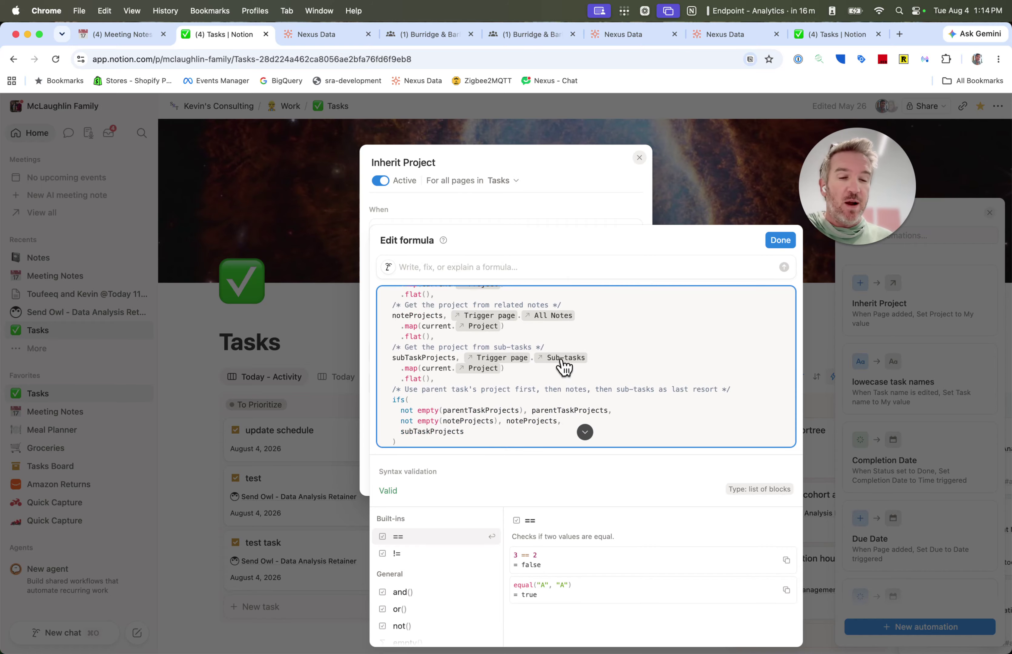
# - Compare the meeting note's tasks with the Inherit Project automation's trigger and action, and close the automation unchanged
pyautogui.click(106, 34)
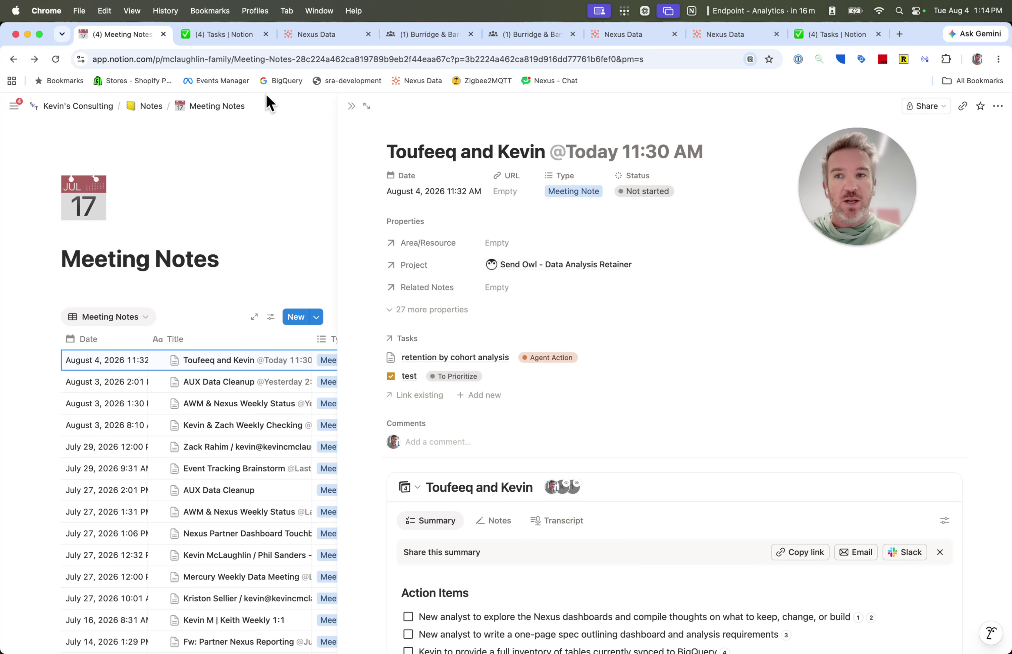
pyautogui.click(217, 34)
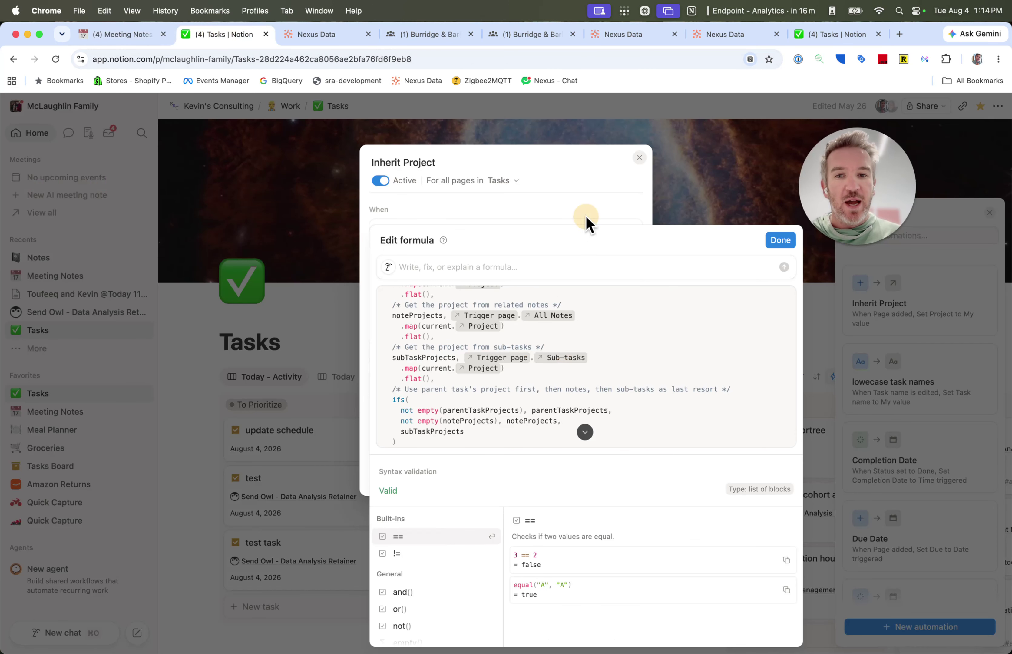
pyautogui.click(576, 207)
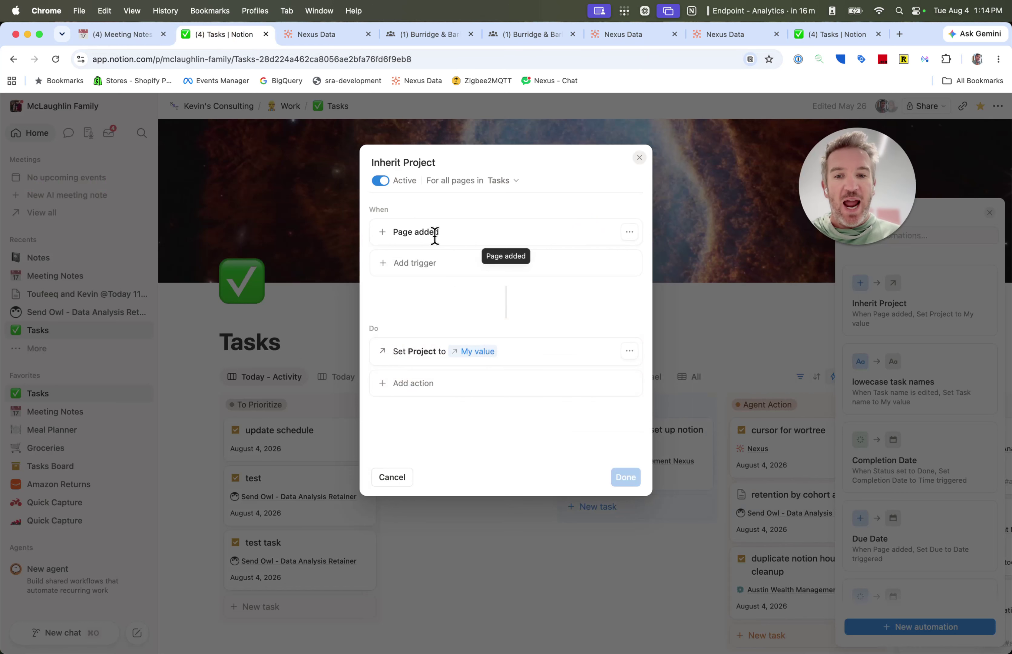
pyautogui.click(104, 37)
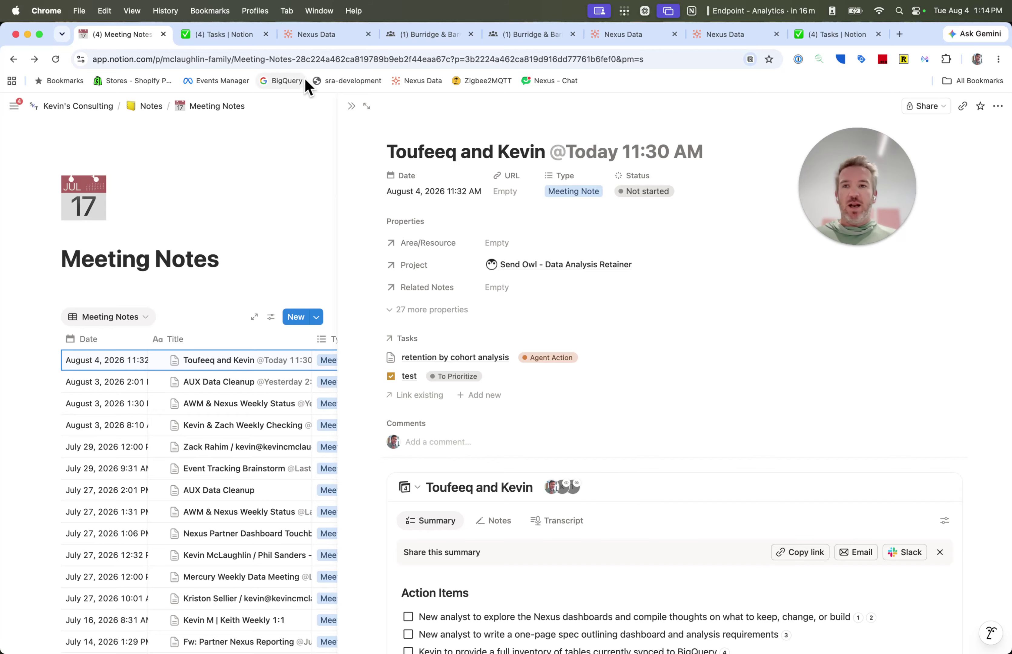
pyautogui.click(209, 33)
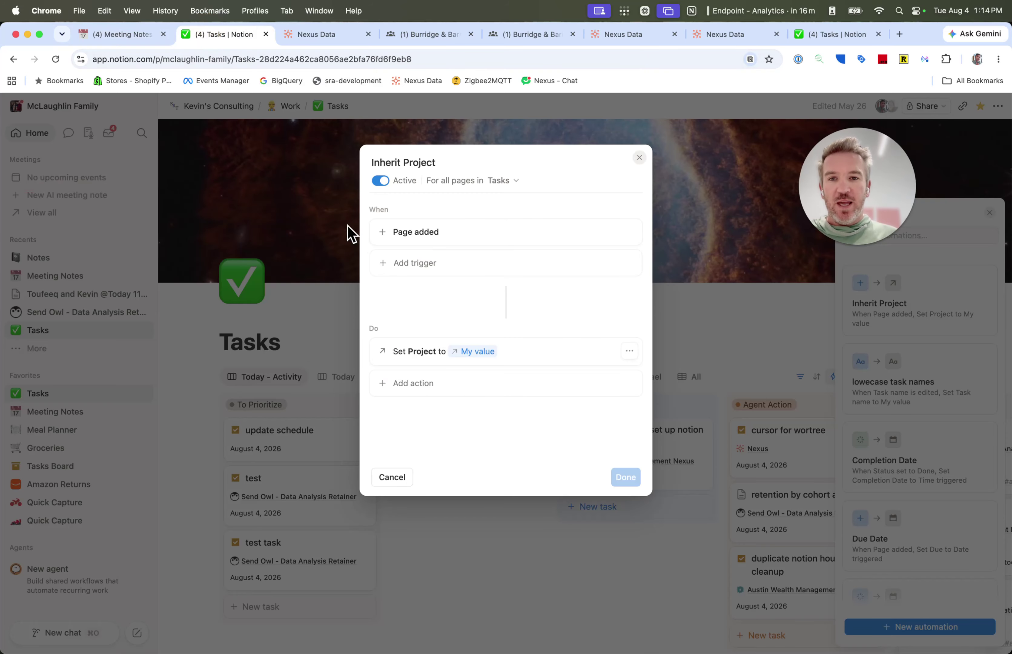
pyautogui.click(336, 228)
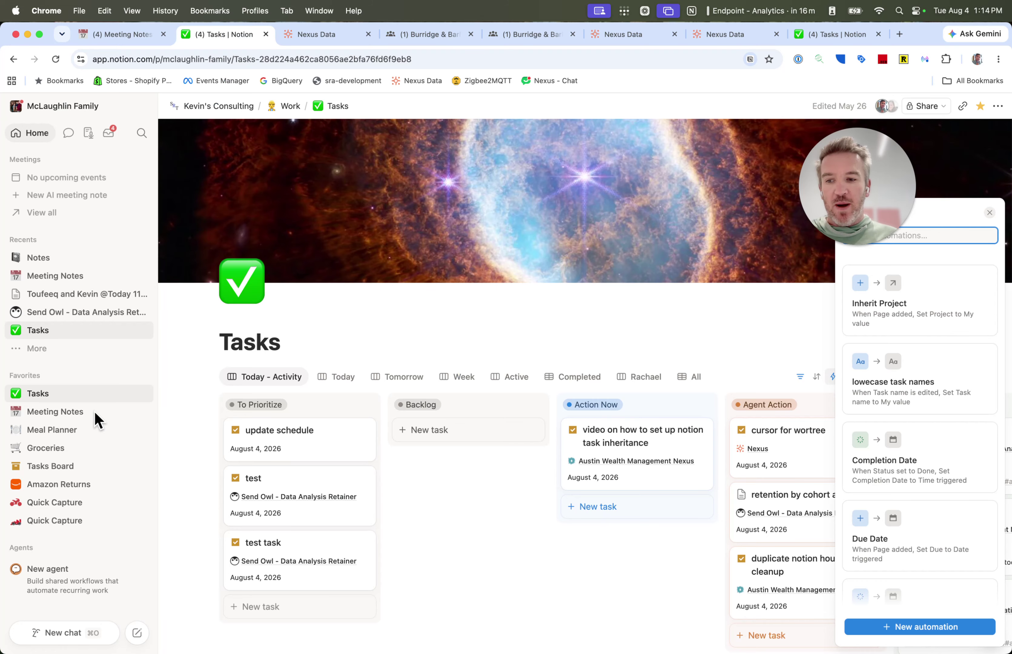
# - Create an automation named "Inherit Project" from the Meeting Notes page, for all pages in Notes, triggered by Page added
pyautogui.click(71, 413)
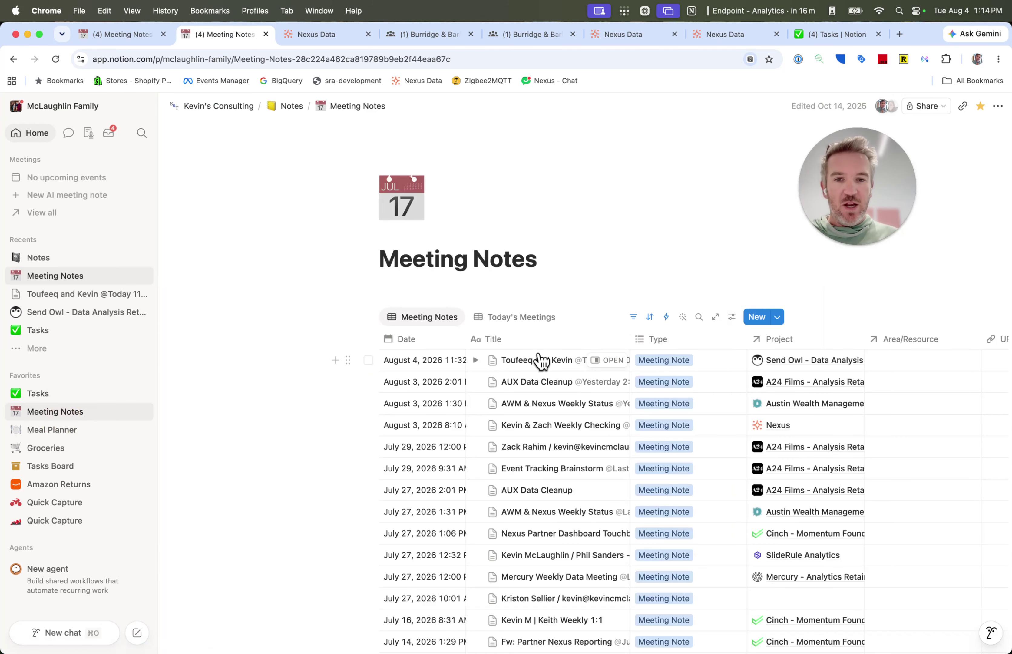
pyautogui.click(666, 317)
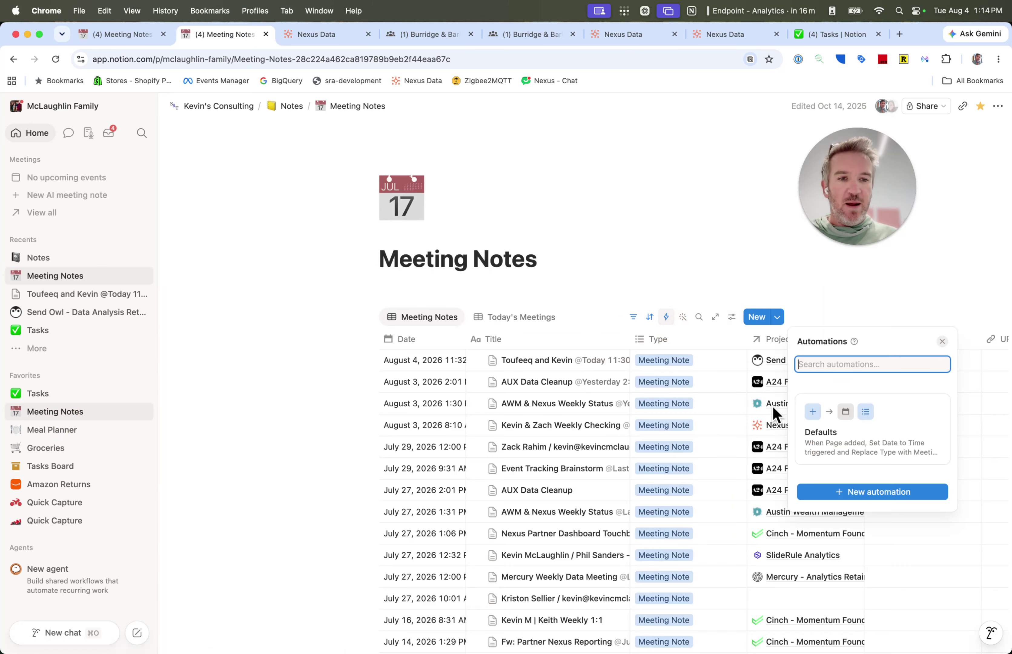
pyautogui.click(851, 494)
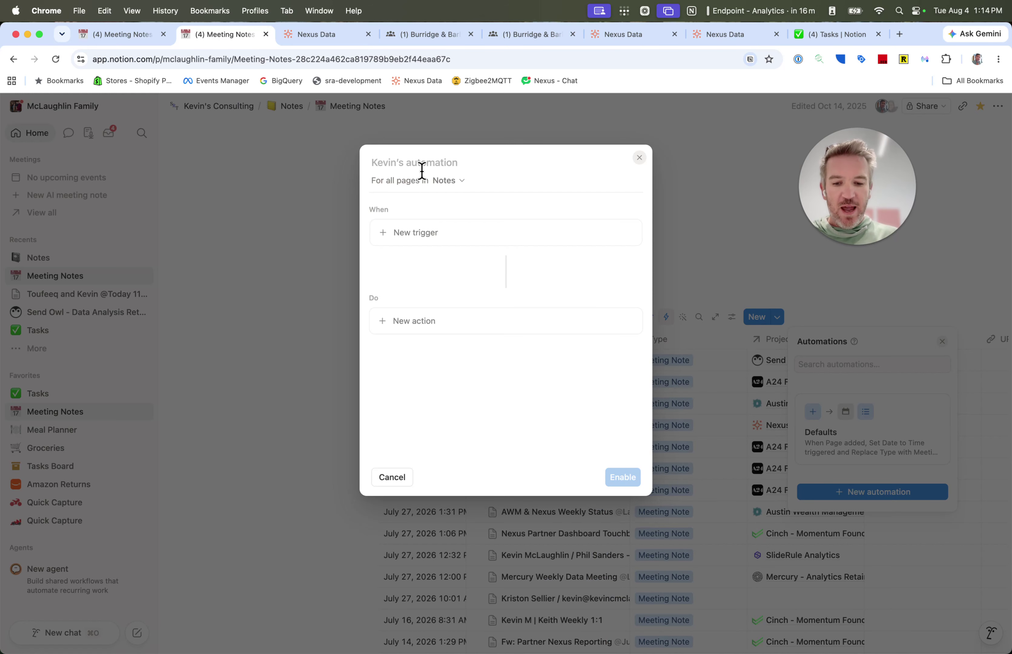
pyautogui.click(422, 171)
pyautogui.write('Inherit Pro')
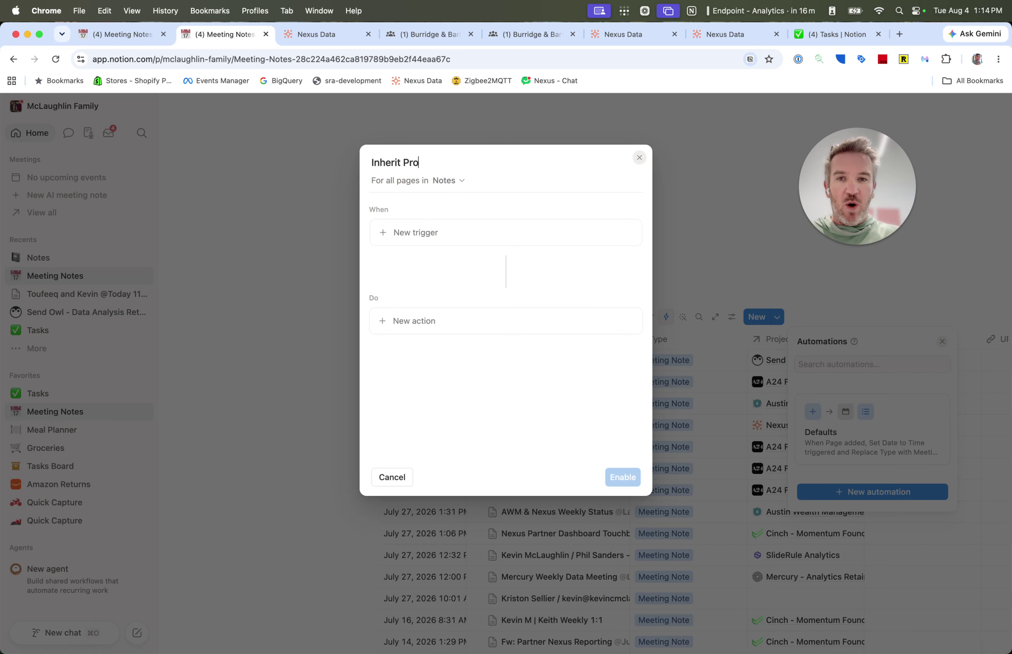
pyautogui.write('ject')
pyautogui.click(430, 234)
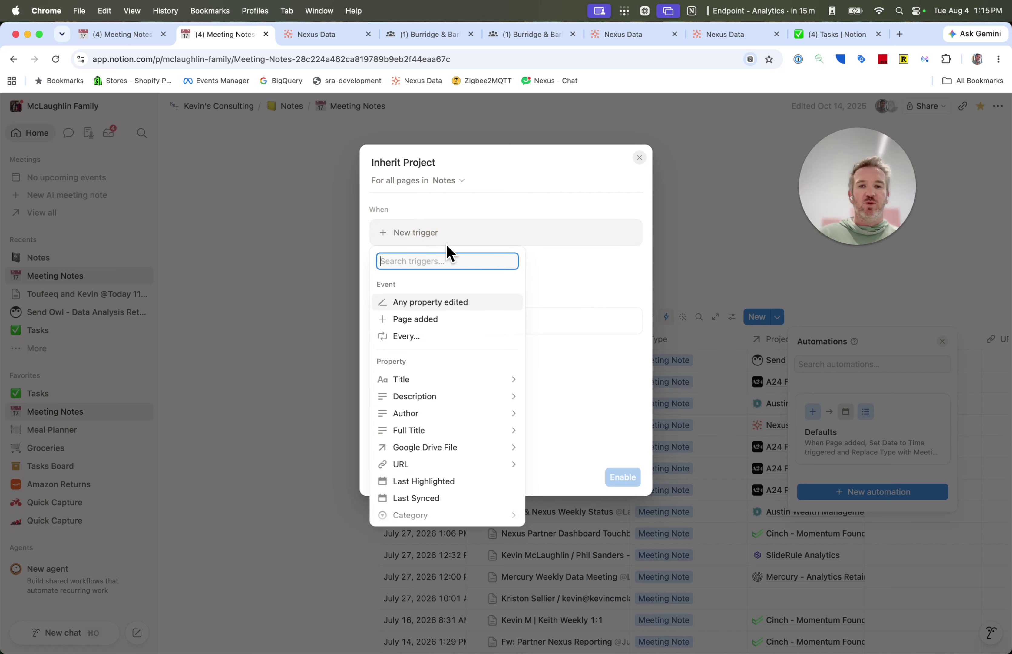
pyautogui.click(417, 320)
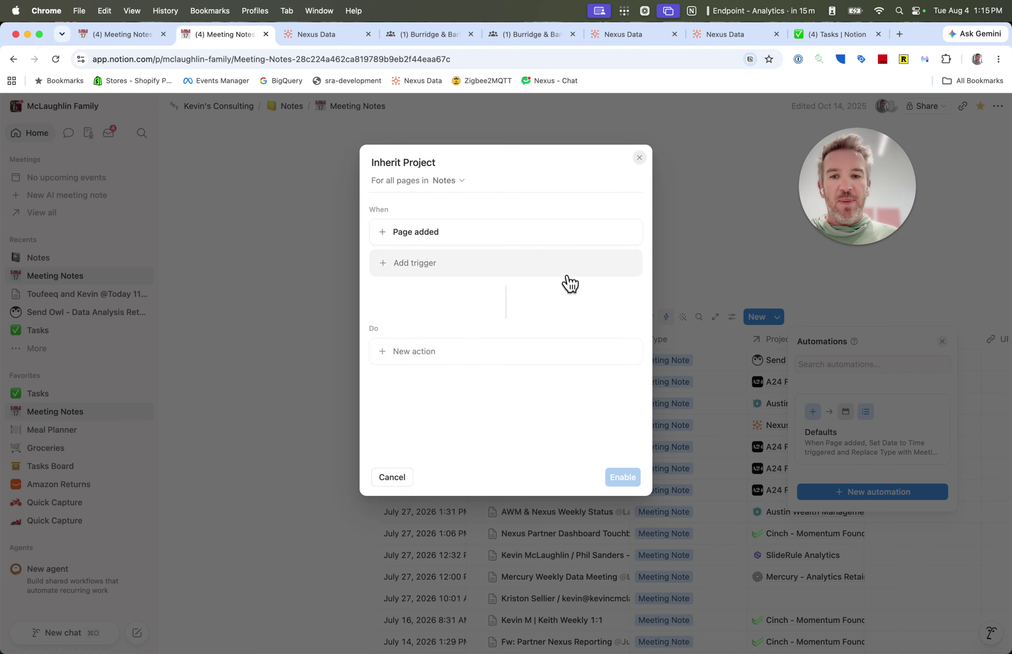
# - Add an action that edits the Project property using a custom formula
pyautogui.click(461, 355)
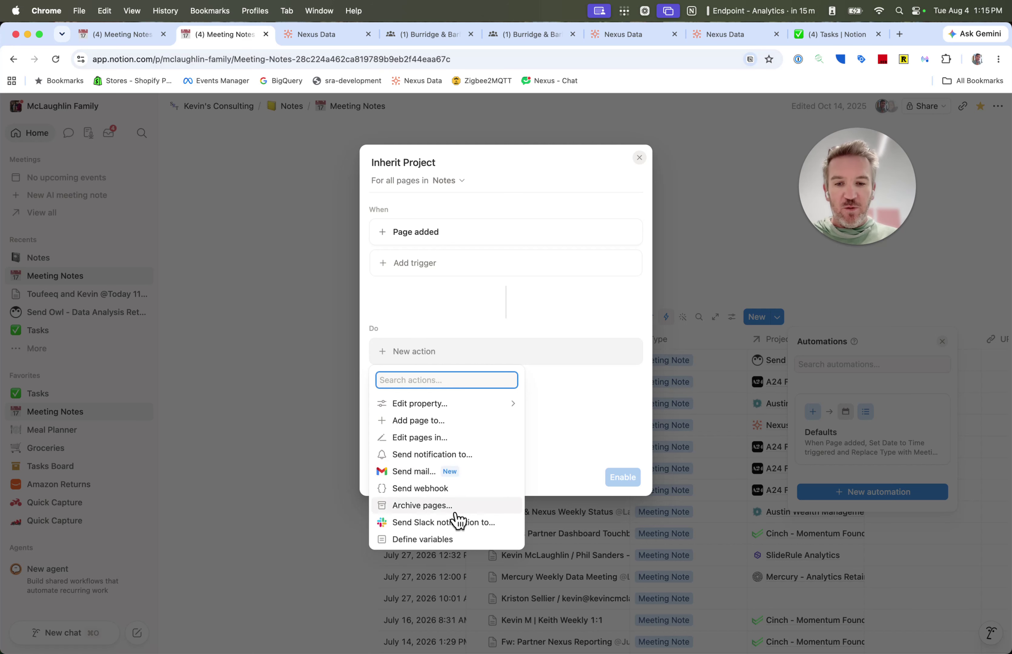
pyautogui.click(460, 407)
pyautogui.scroll(-1, 442, 587)
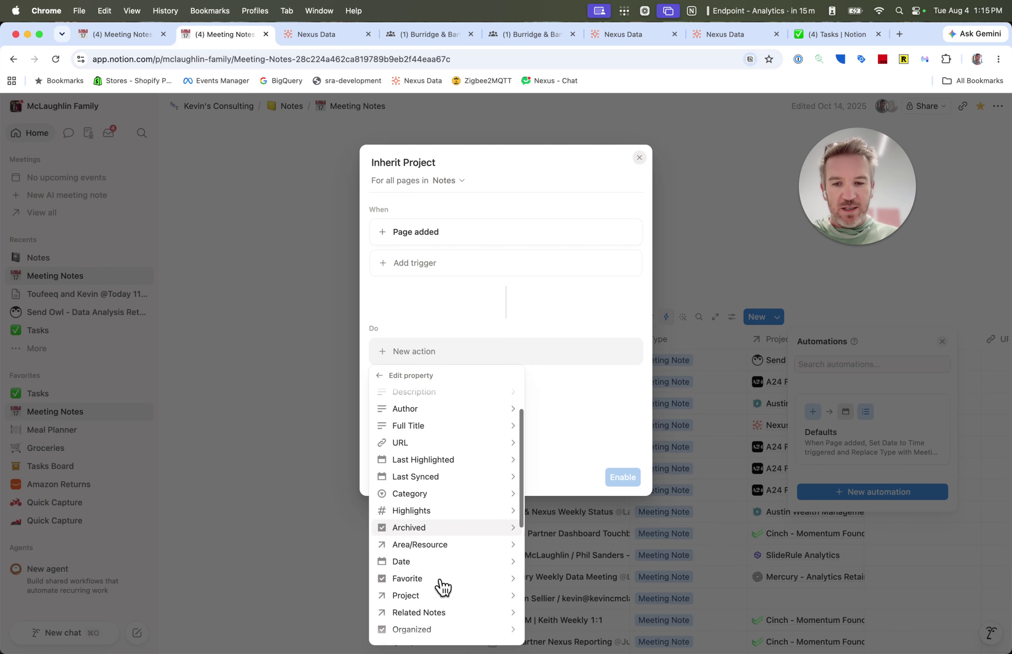
pyautogui.scroll(-2, 442, 587)
pyautogui.click(460, 551)
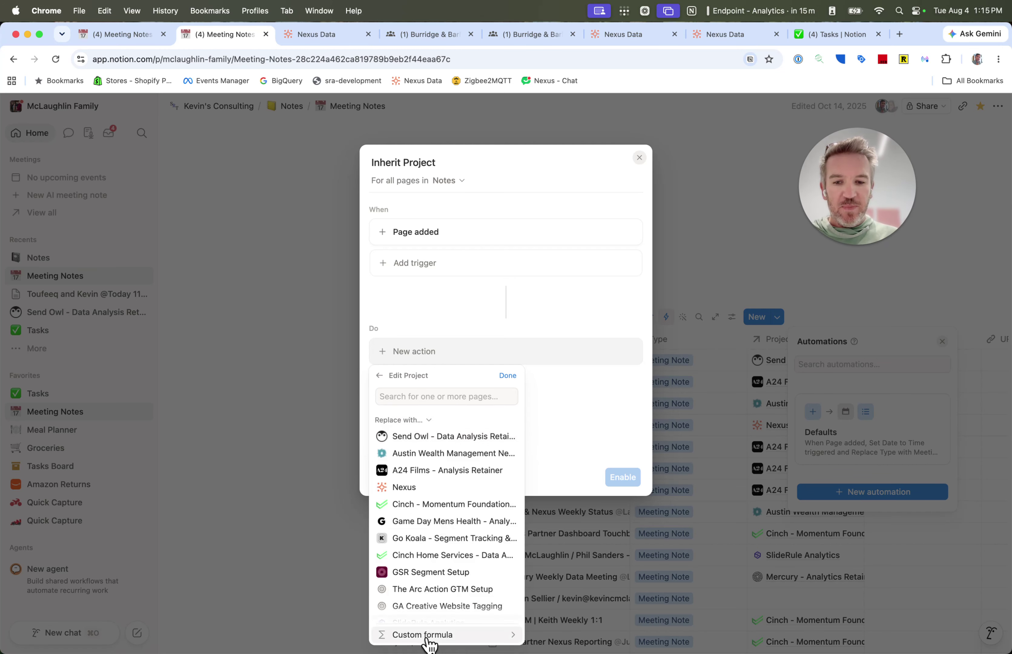
pyautogui.click(425, 634)
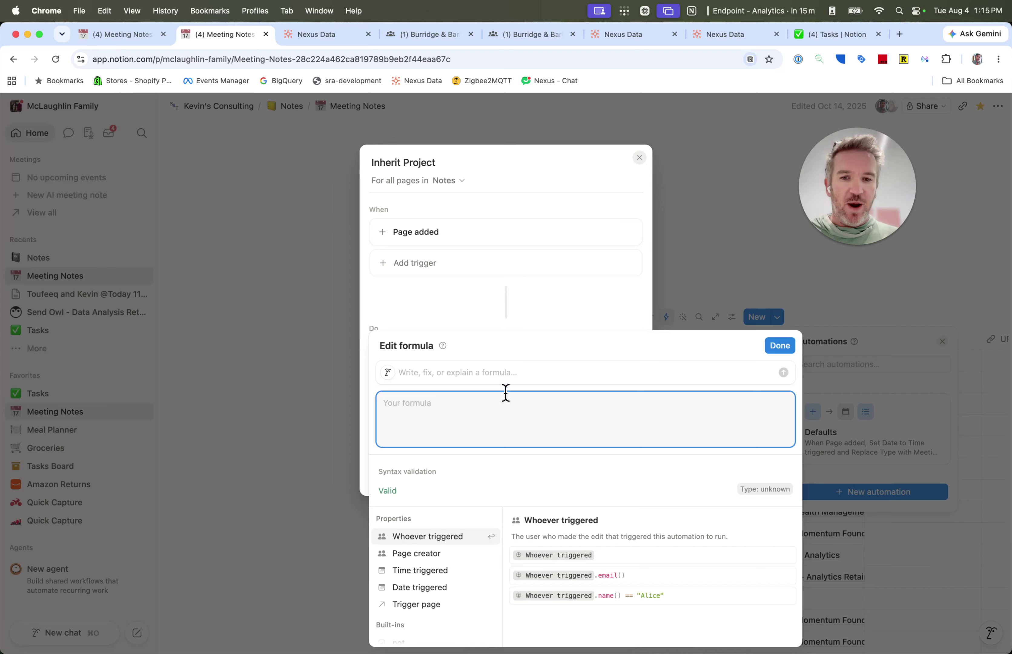
# - Copy the prompt "Set the new, trigger page's Project field to its Related Note's Project fields" from the video task's Notes section
pyautogui.click(521, 376)
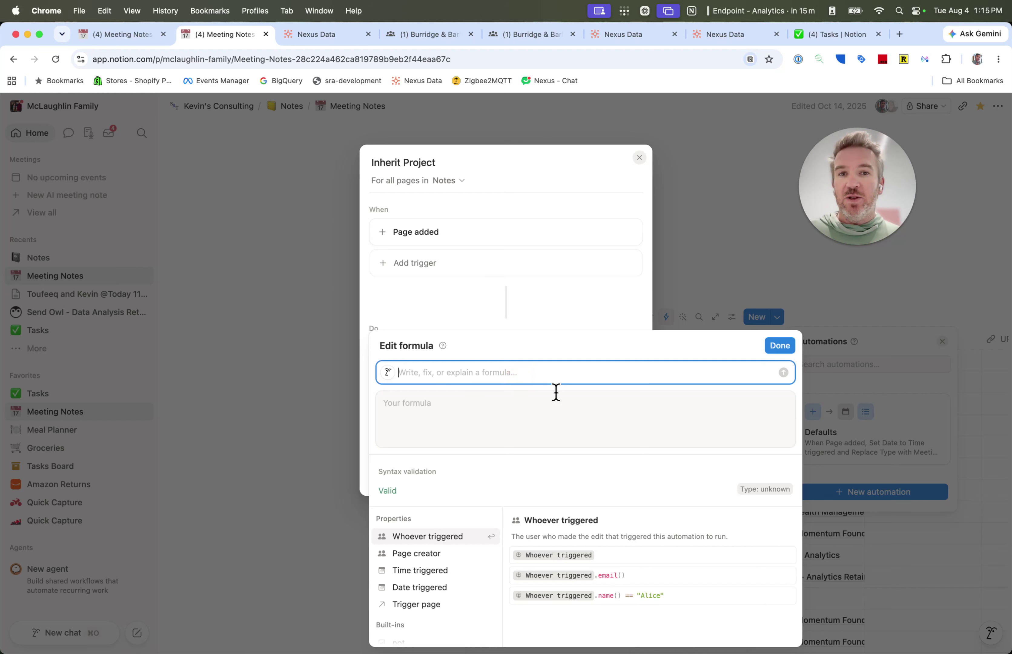
pyautogui.click(815, 34)
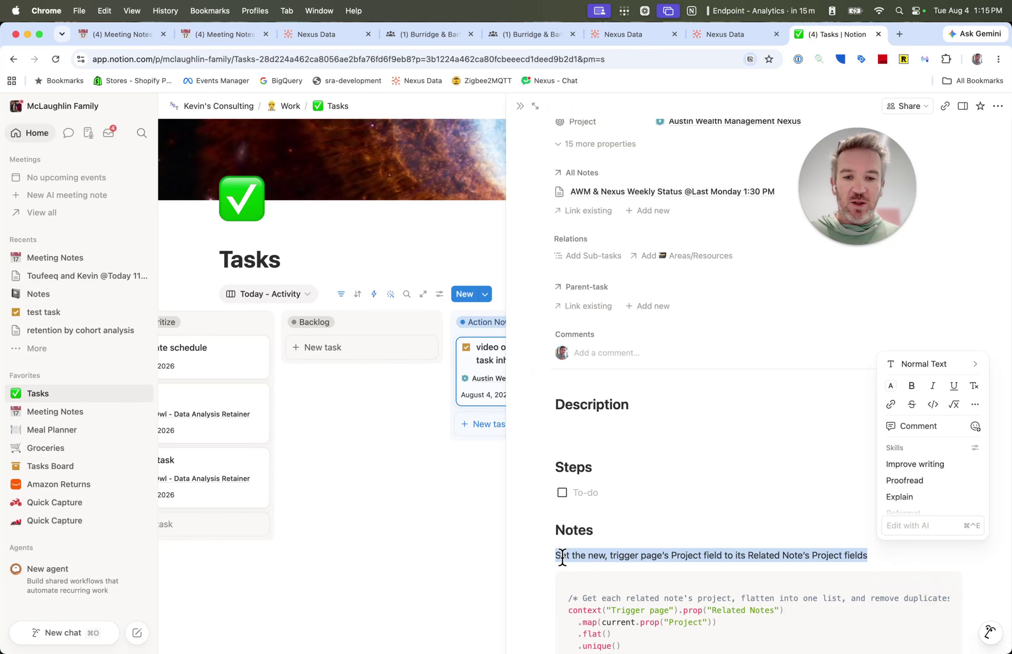
pyautogui.moveTo(562, 557); pyautogui.dragTo(899, 558)
pyautogui.press('cmd+c')
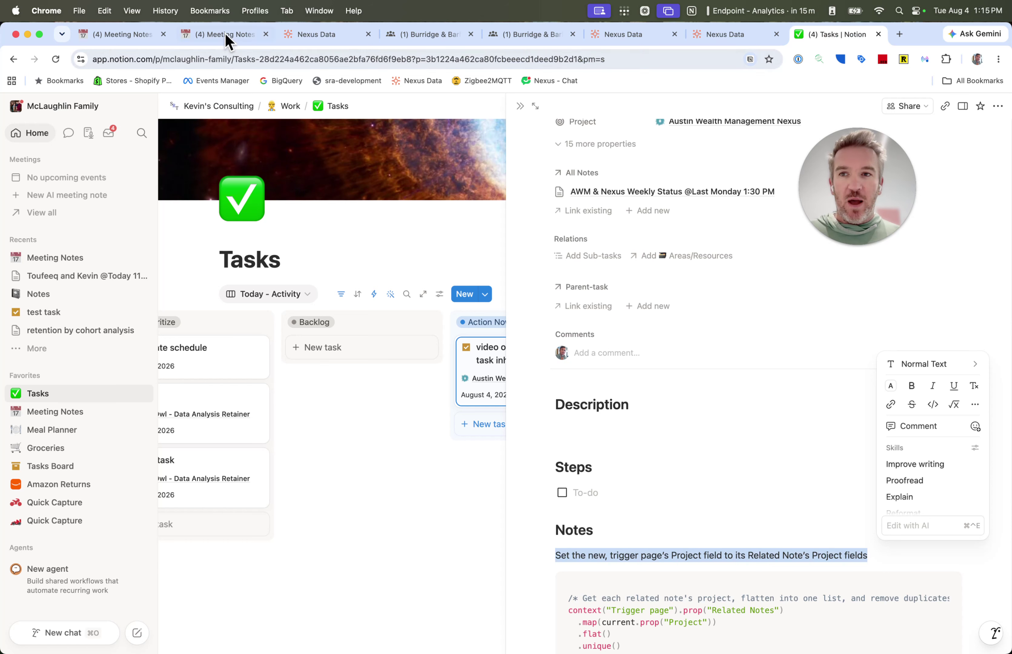
# - Generate the automation's Project formula with AI from the copied prompt
pyautogui.click(128, 42)
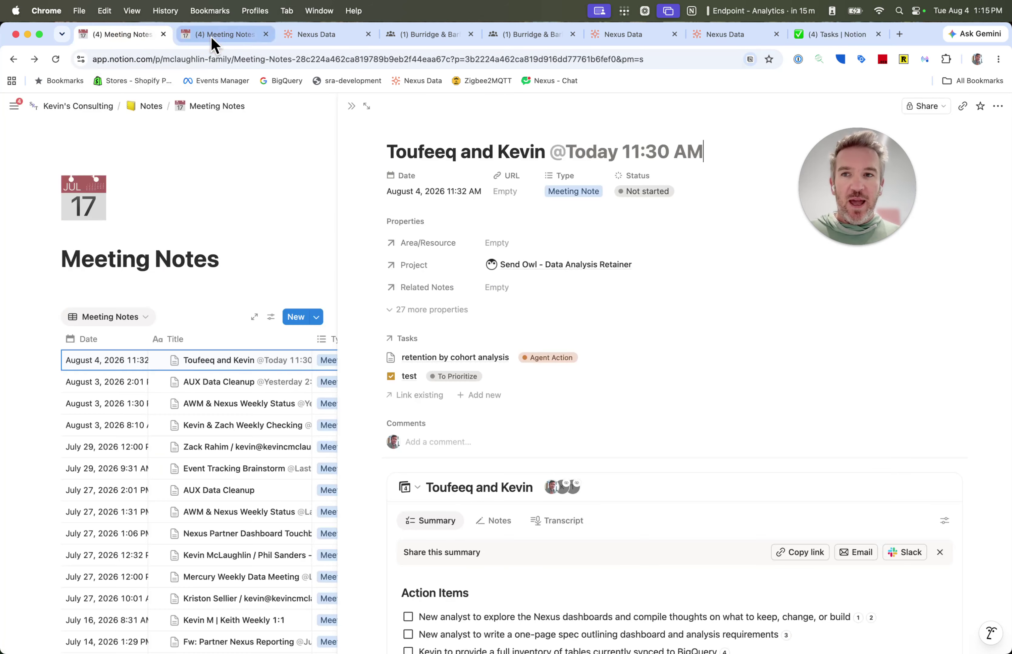
pyautogui.click(214, 43)
pyautogui.click(472, 372)
pyautogui.press('cmd+v')
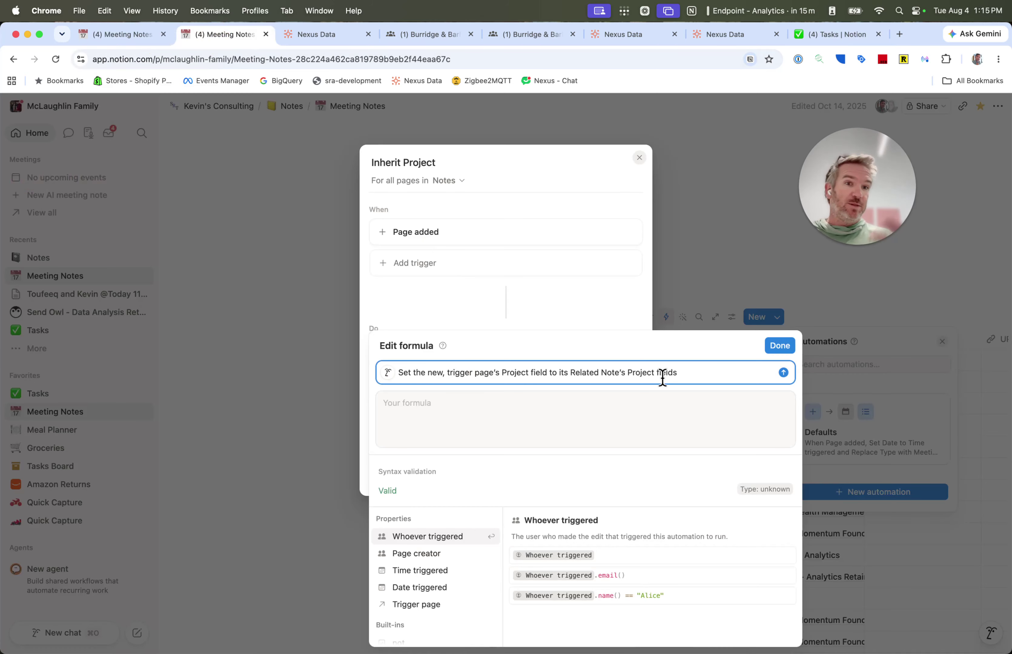
pyautogui.click(783, 373)
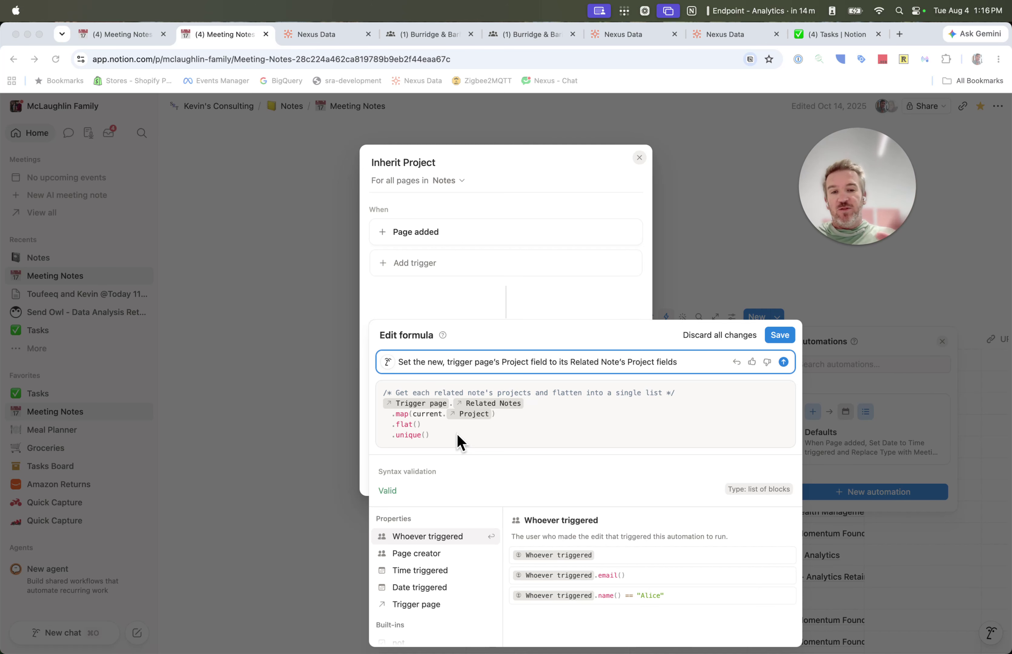
# - Save the Project formula and enable the "Inherit Project" automation
pyautogui.click(780, 339)
pyautogui.click(779, 336)
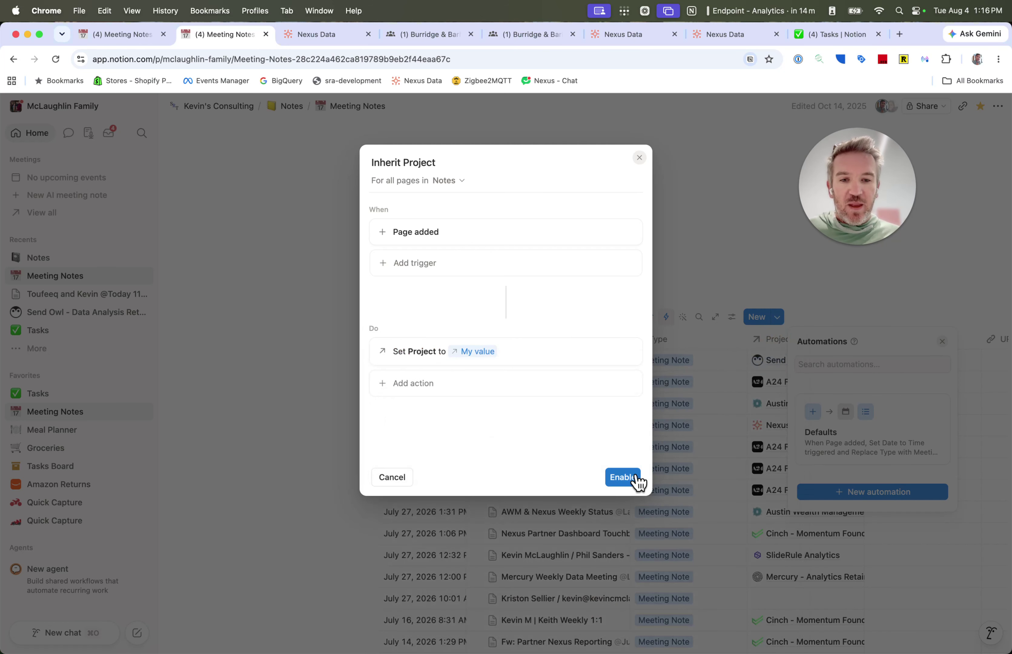
pyautogui.click(624, 479)
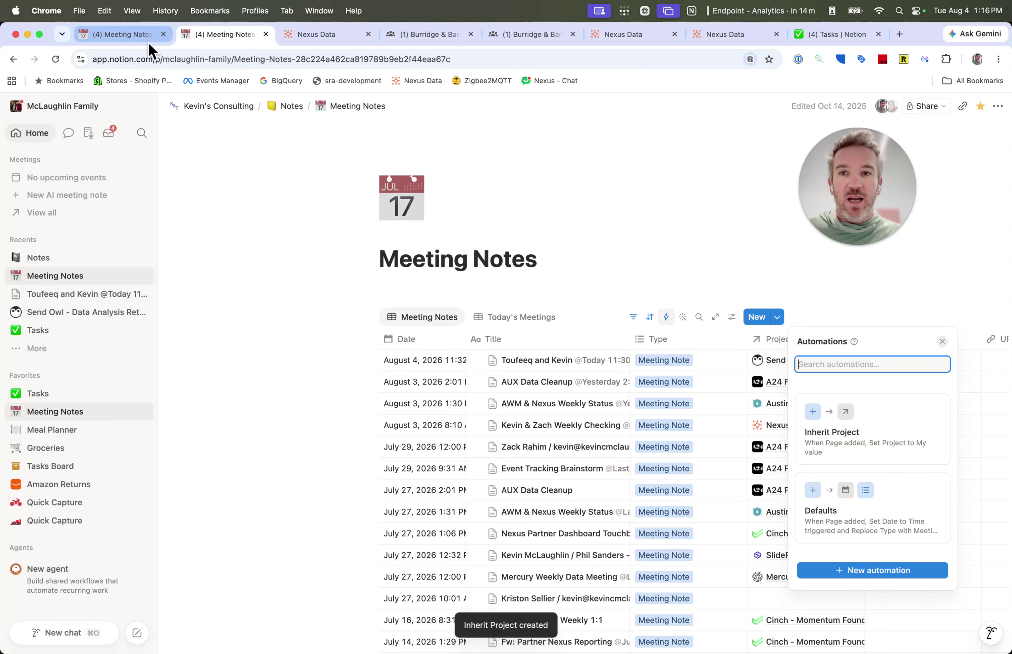
# - In the August 4, 11:30 AM meeting note, create a related note titled "test note" and open it to check its Project
pyautogui.click(133, 38)
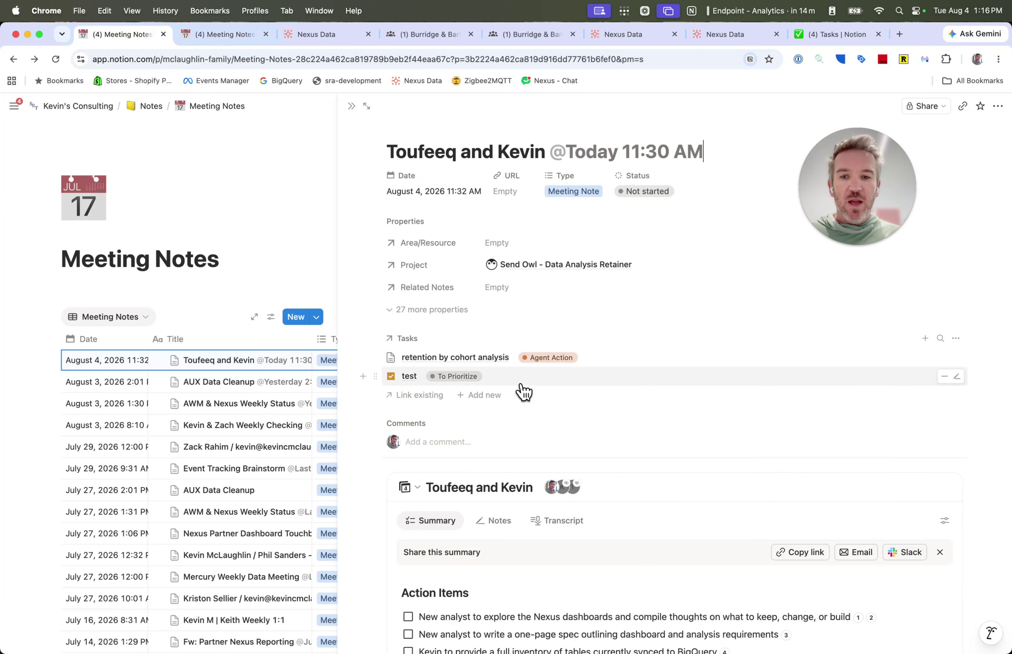
pyautogui.click(509, 288)
pyautogui.write('test note')
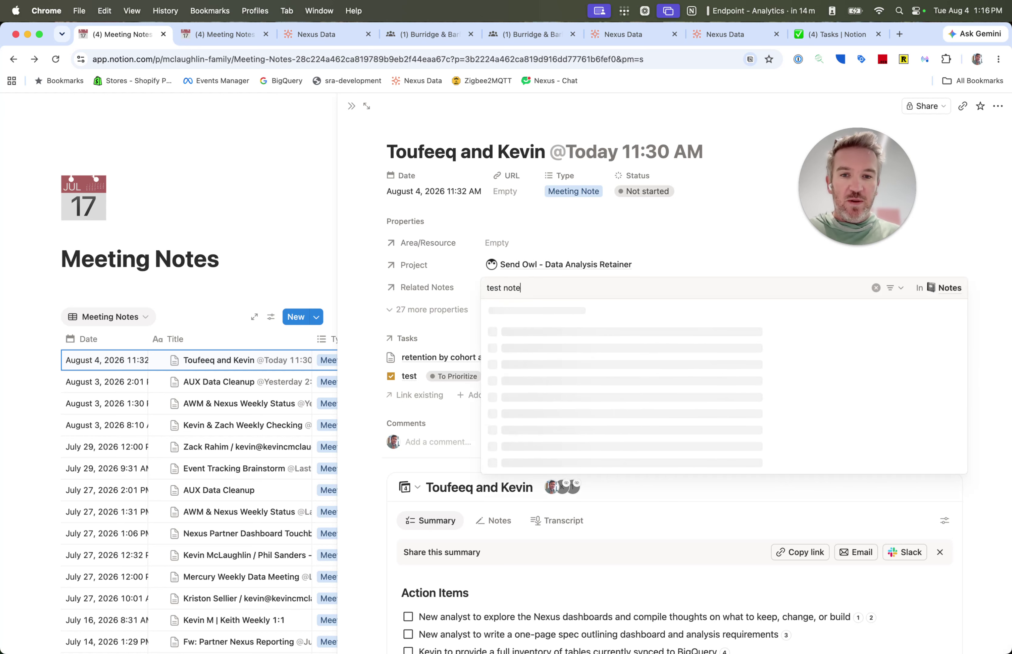
pyautogui.click(526, 485)
pyautogui.click(689, 249)
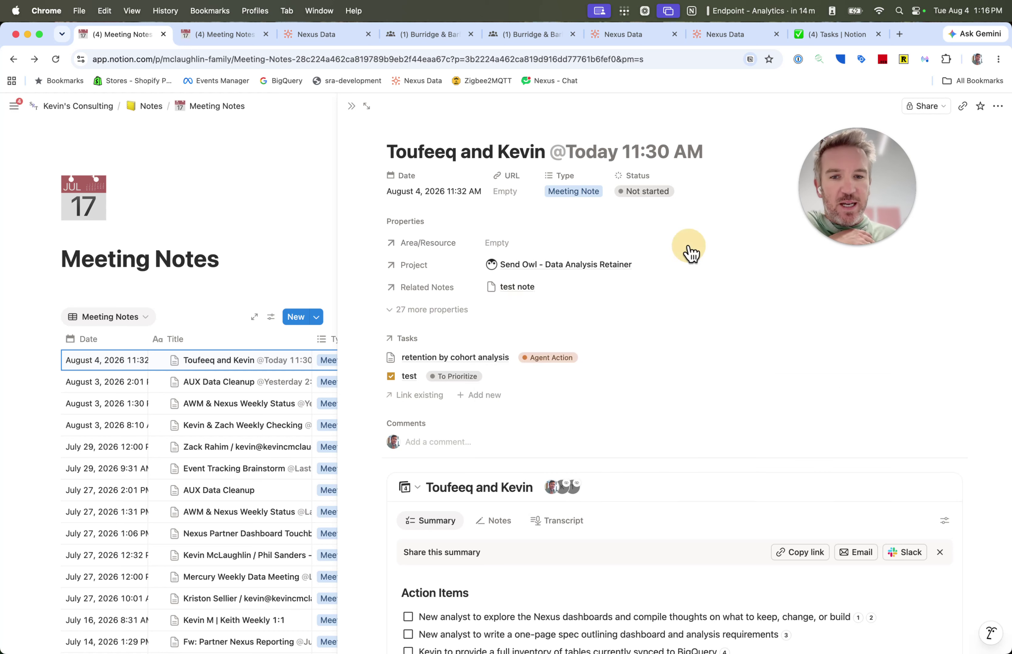
pyautogui.click(551, 288)
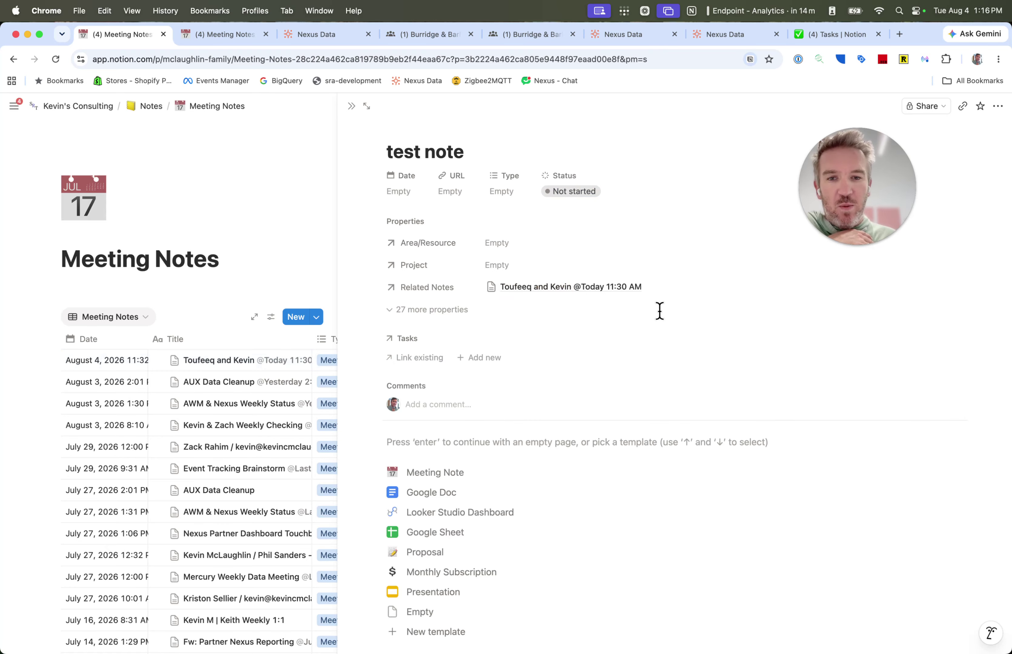